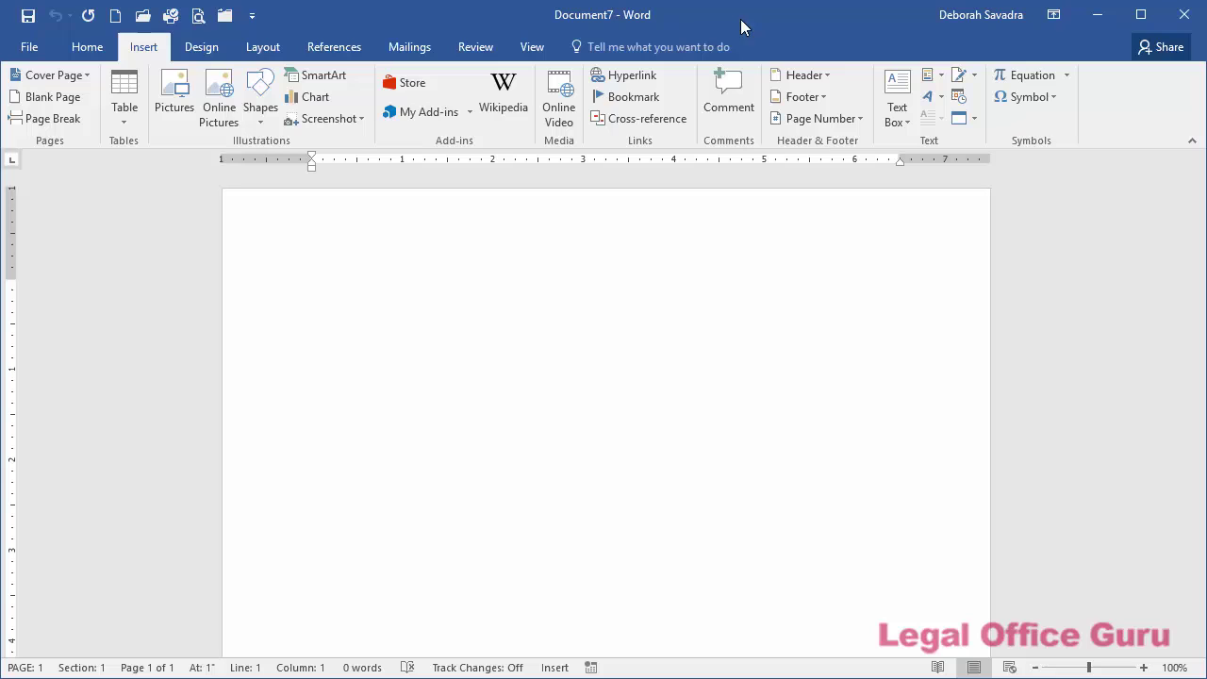
Open the full Symbol dialog via Insert > Symbol > More Symbols
left_click(146, 49)
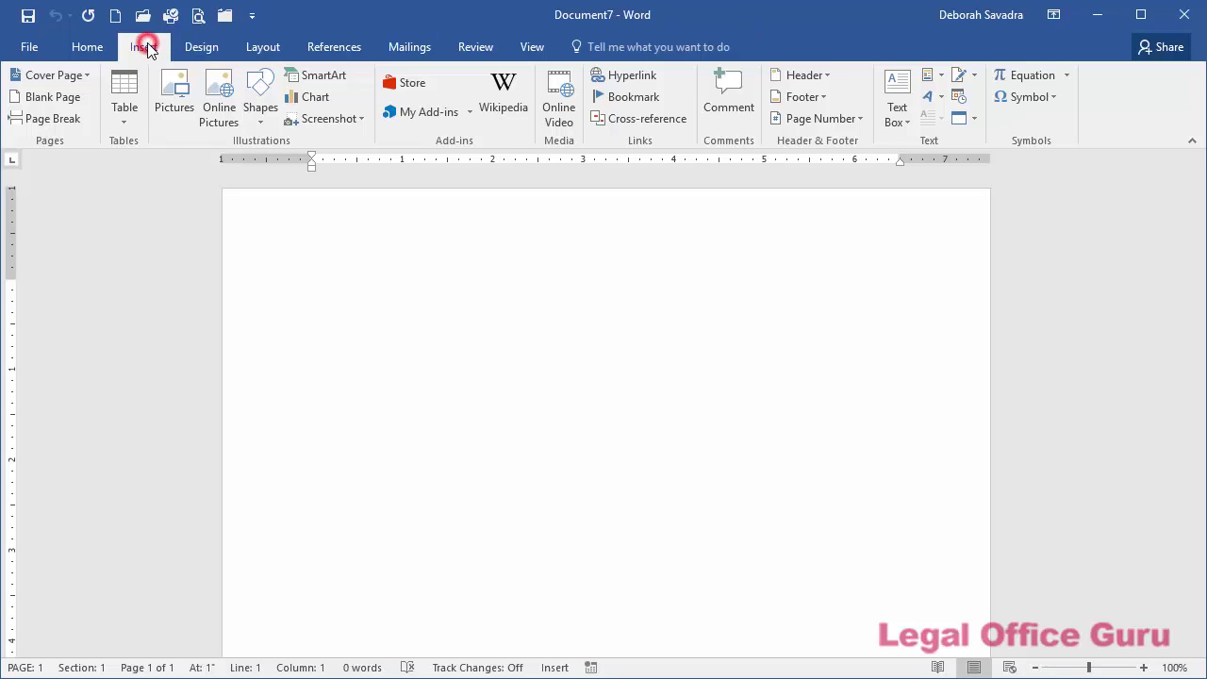
left_click(1045, 102)
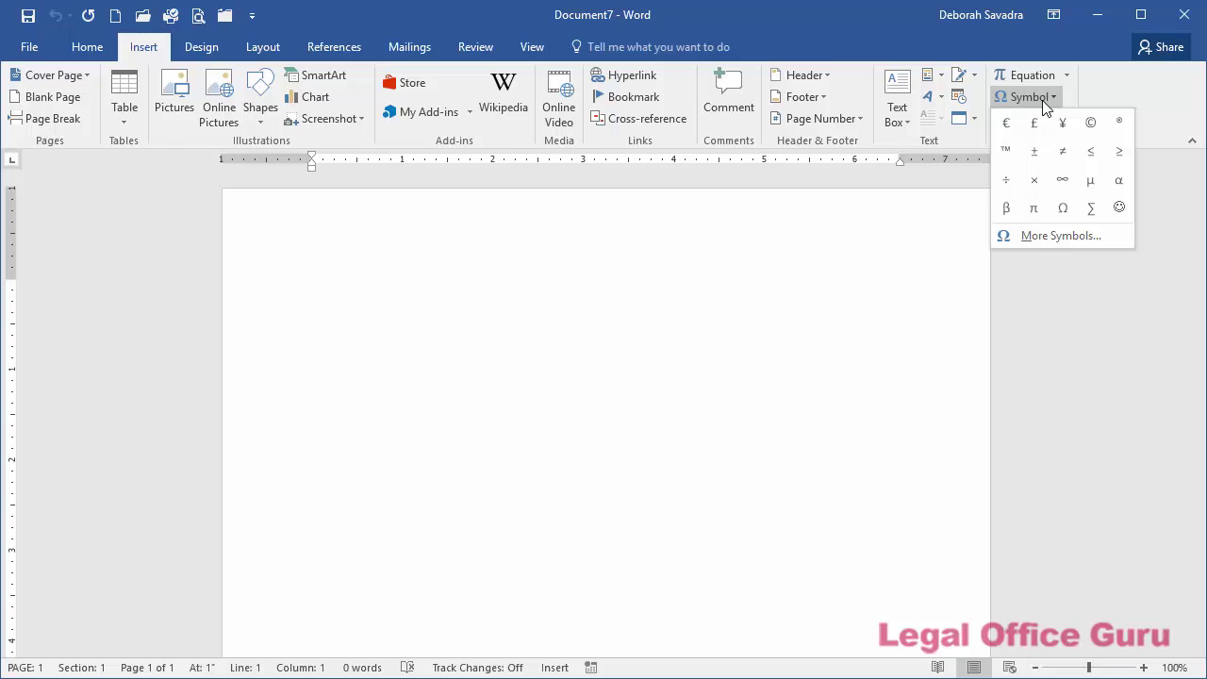
left_click(1083, 236)
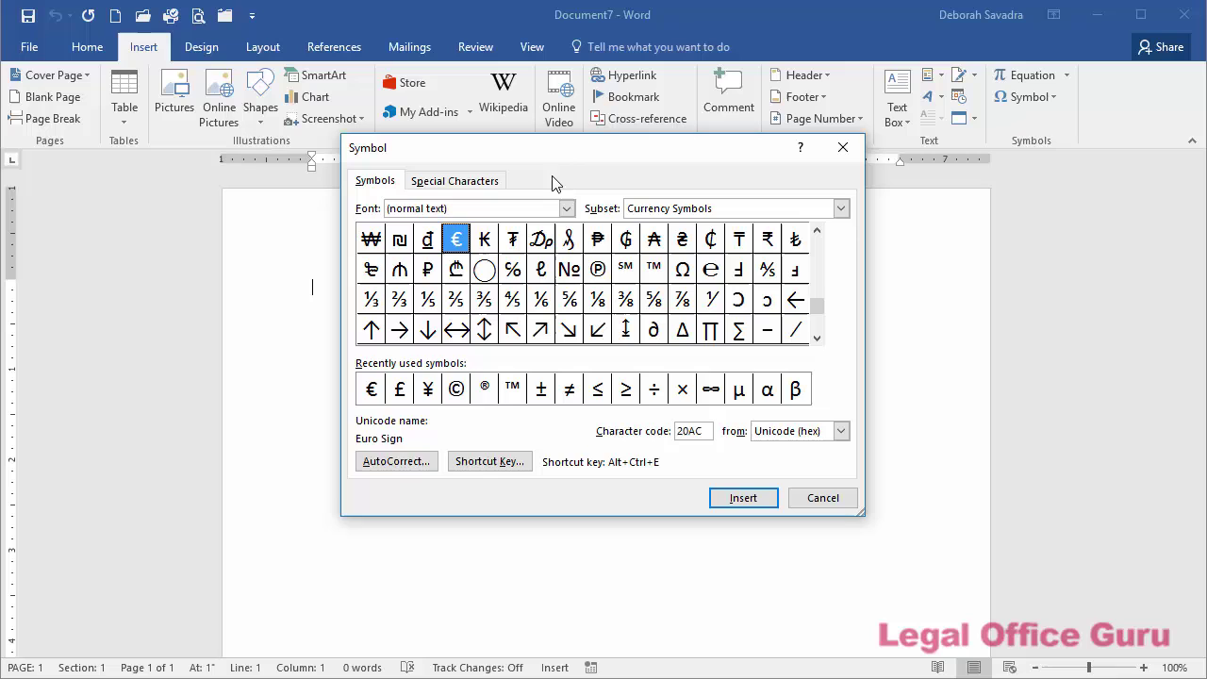
Review the Special Characters list and their existing shortcut keys
left_click(454, 181)
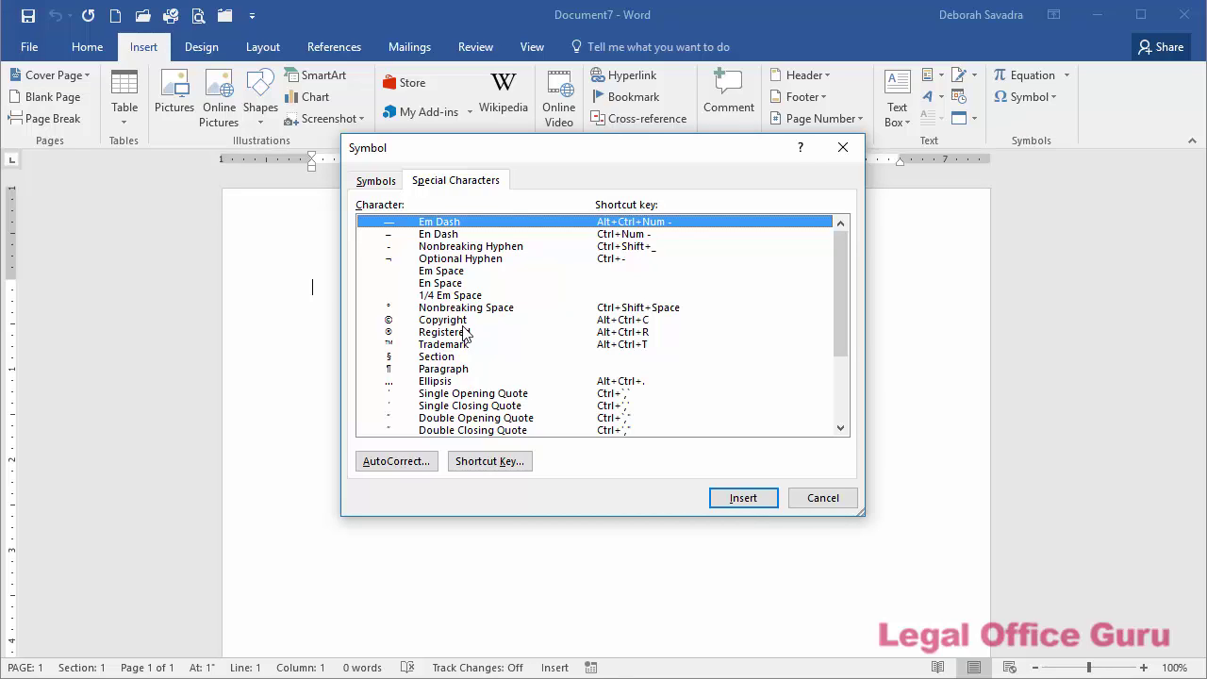
Select the § Section Sign from the Latin-1 Supplement subset on the Symbols tab
left_click(375, 182)
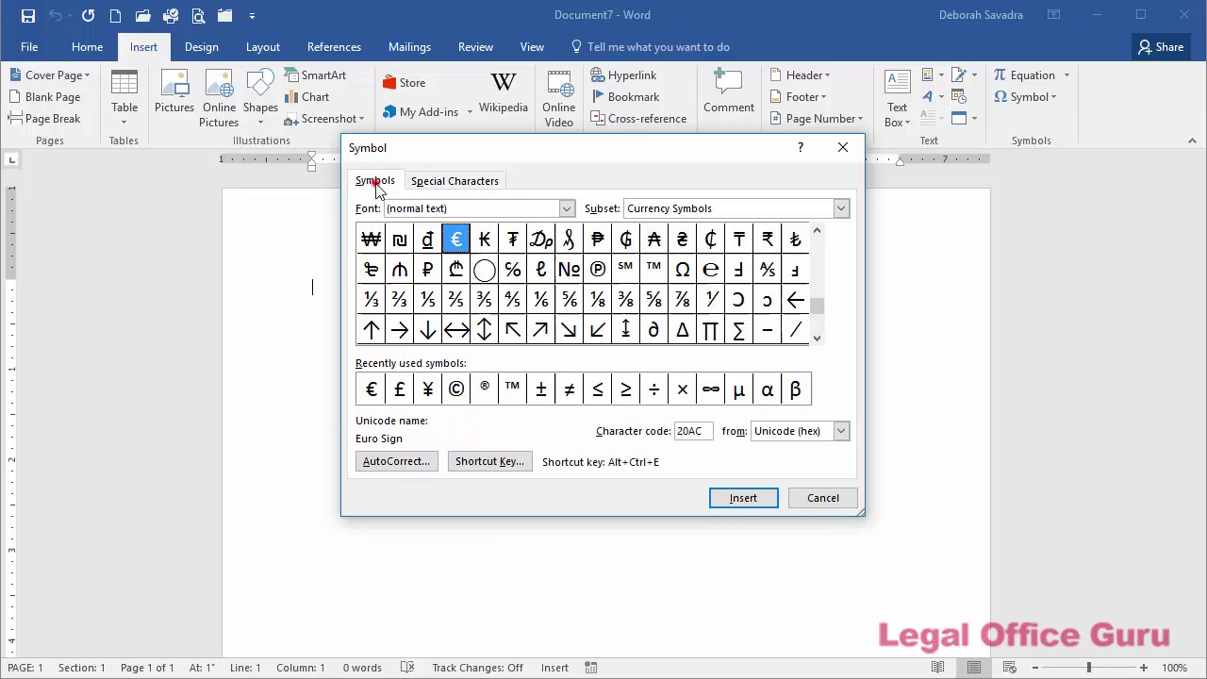
left_click(841, 209)
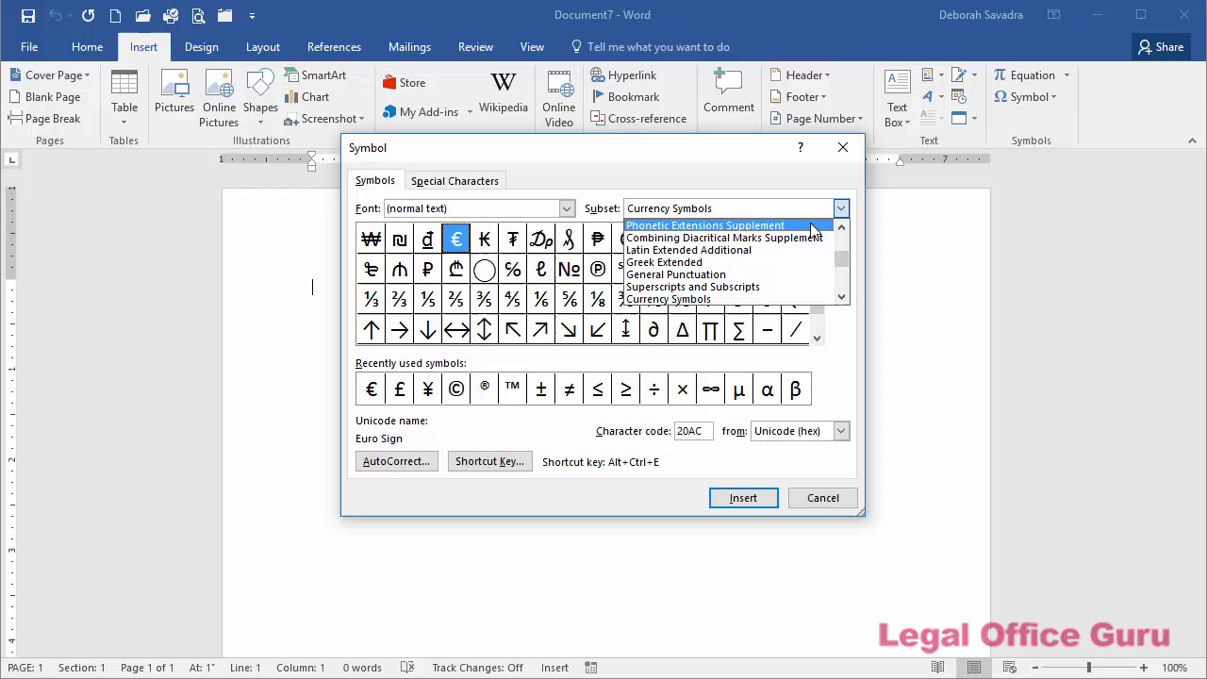
scroll(790, 240, "up", 1)
scroll(790, 240, "up", 1)
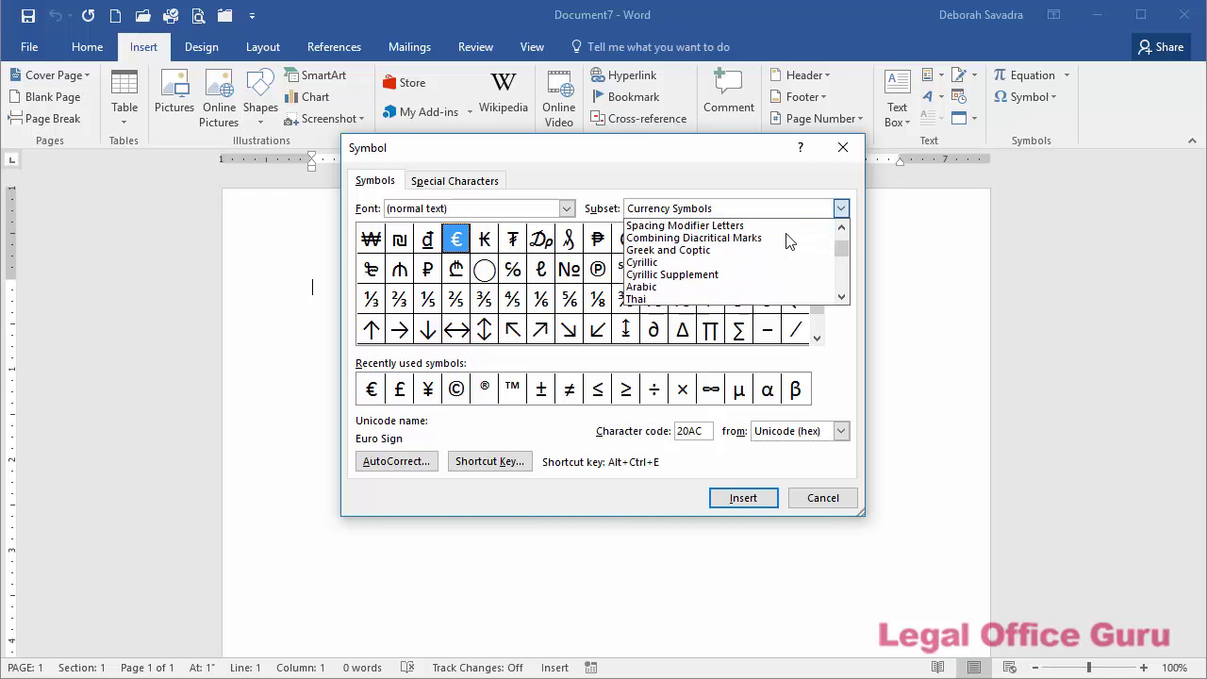
scroll(790, 240, "up", 1)
scroll(790, 240, "up", 1)
left_click(685, 237)
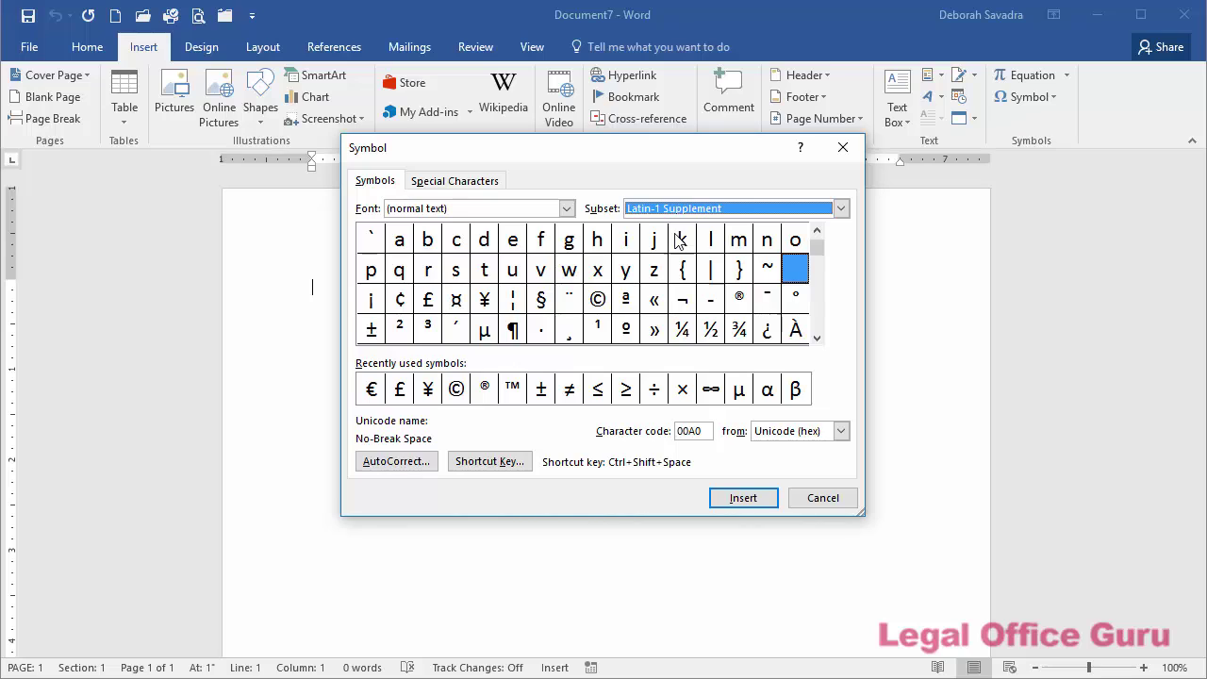
left_click(542, 306)
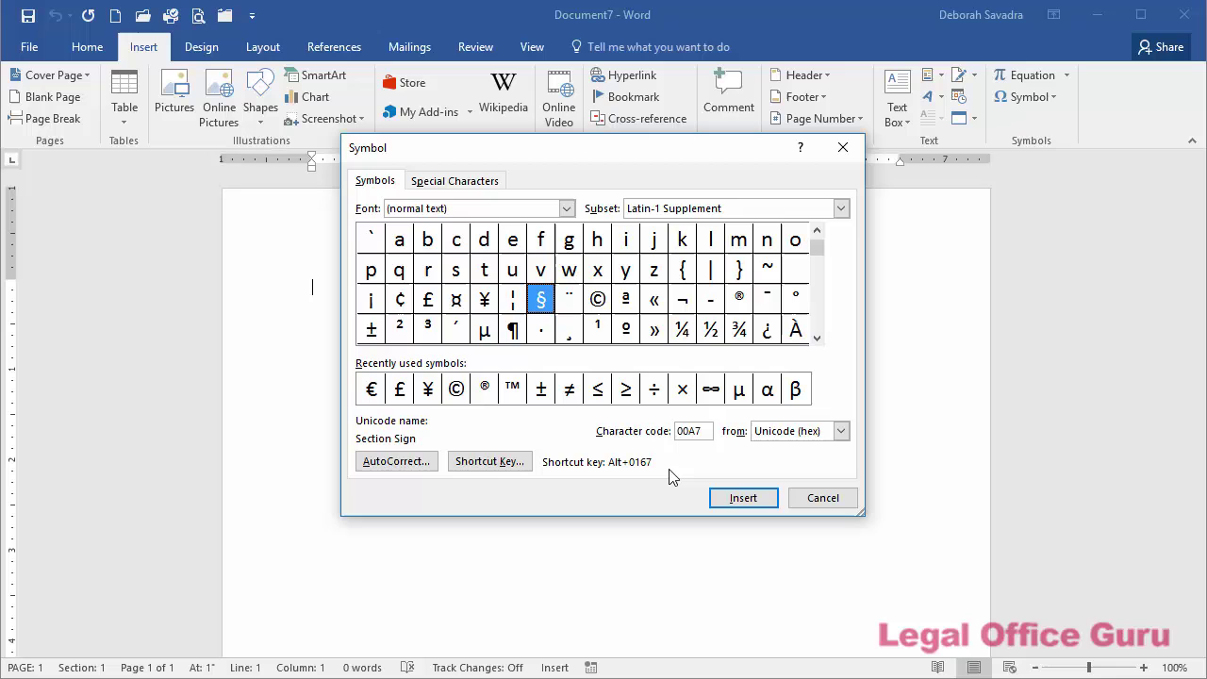
Open Customize Keyboard for the Section sign, ready to enter a new shortcut
left_click(468, 464)
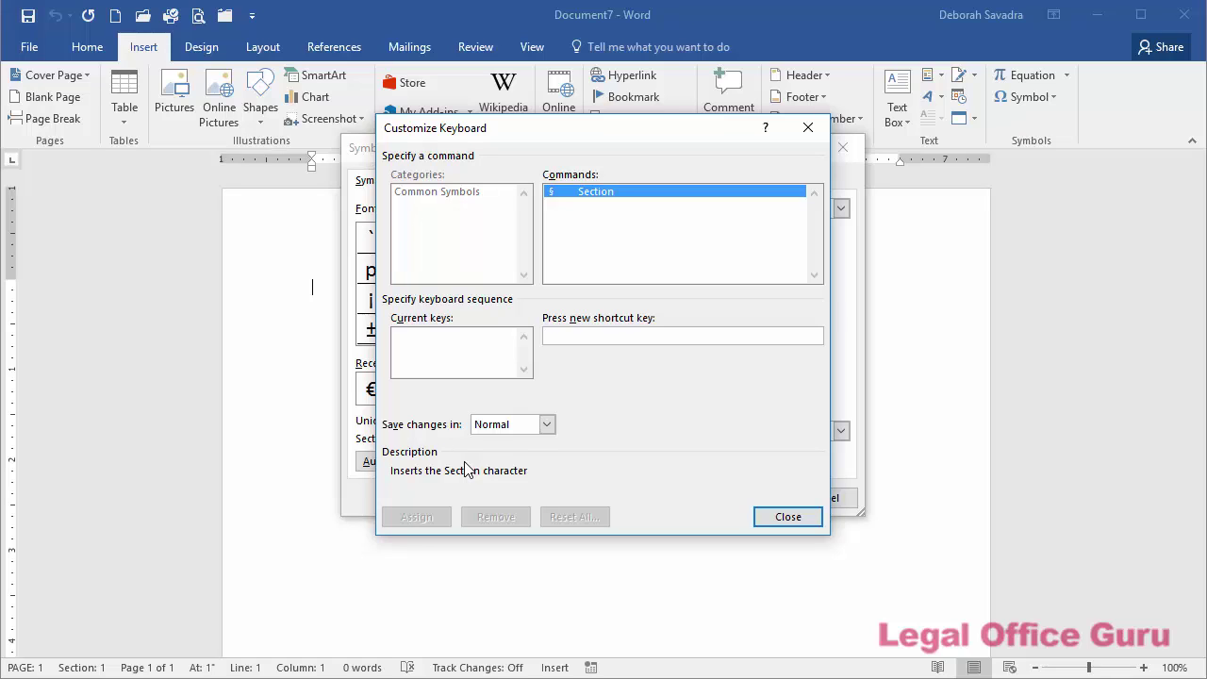
left_click(570, 340)
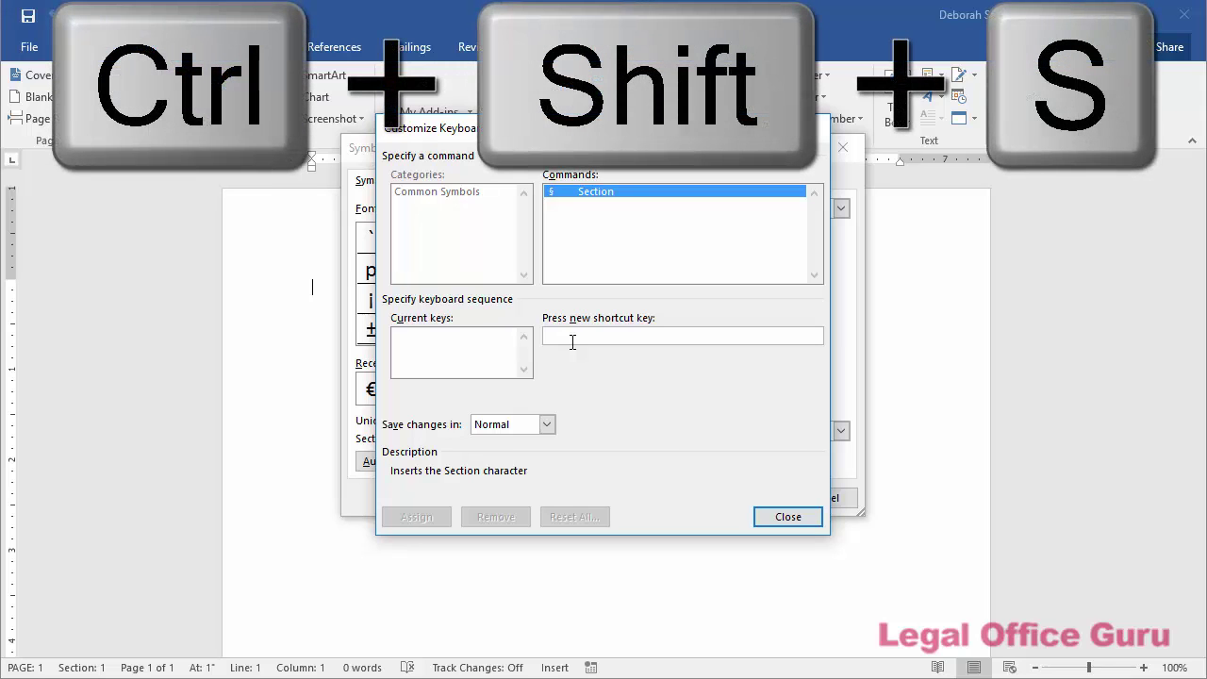
Assign Ctrl+Shift+S to the Section sign, replacing StyleApplyPane
key("ctrl+shift+s")
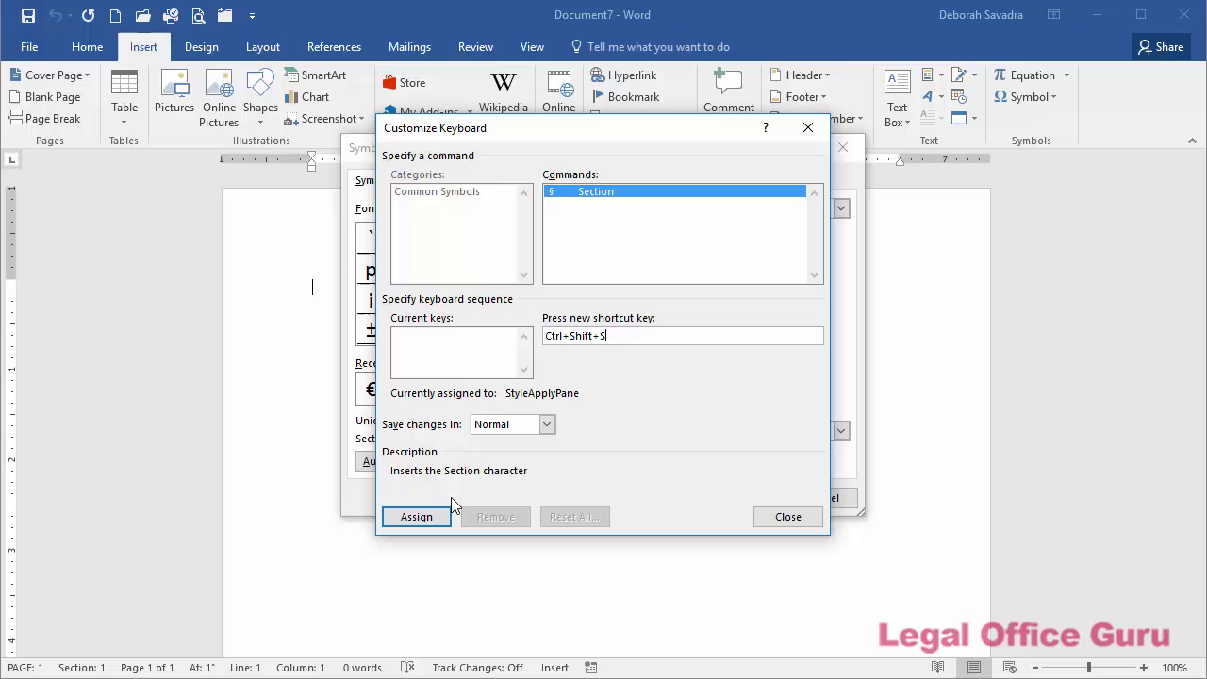
left_click(436, 525)
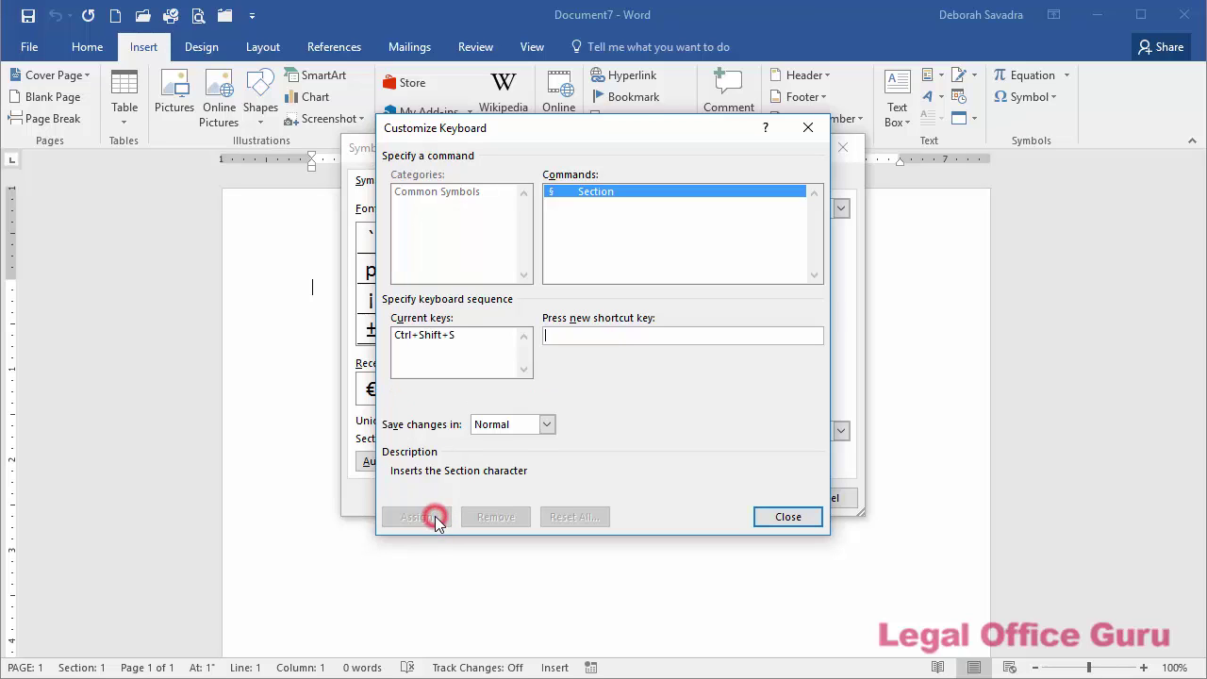
Close Customize Keyboard and the Symbol dialog to return to the document
left_click(778, 521)
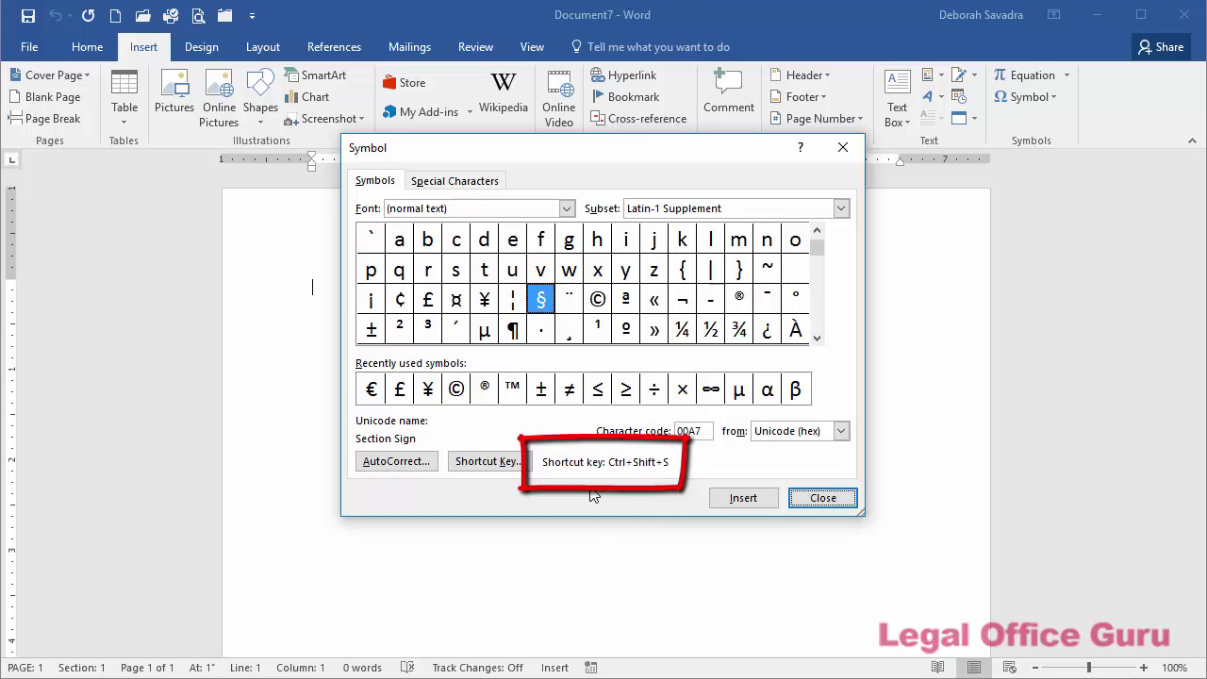
left_click(817, 500)
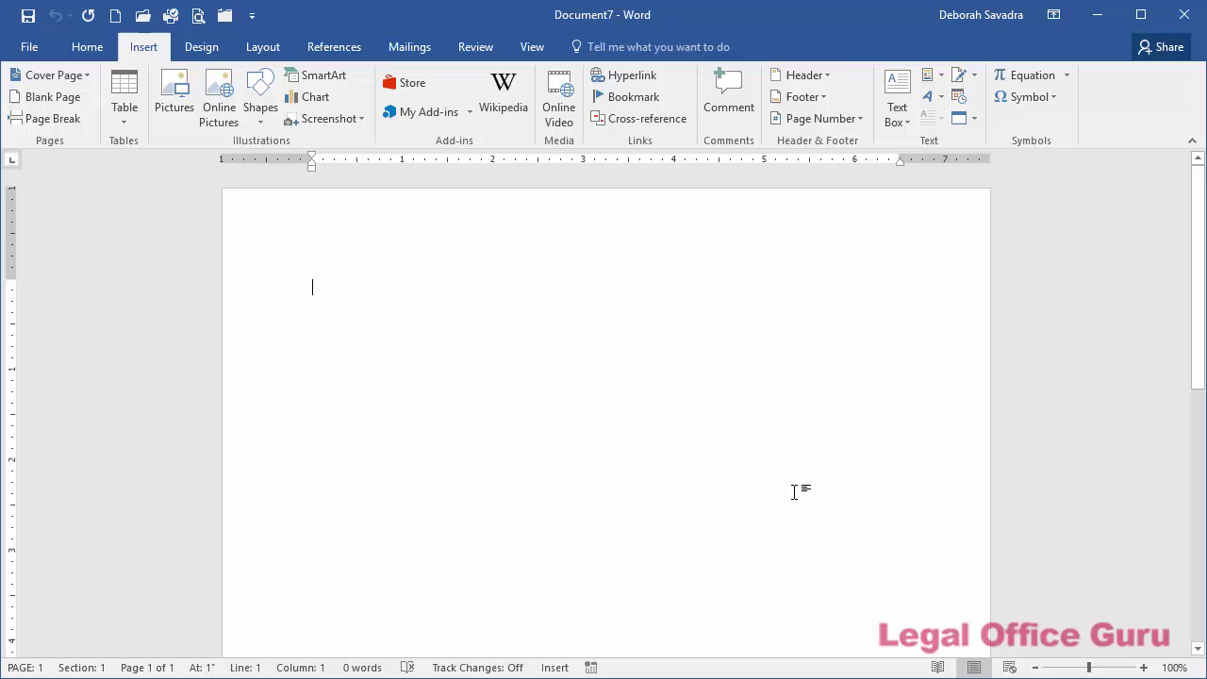
Insert a § at the start of the blank document with Ctrl+Shift+S
key("ctrl+shift+s")
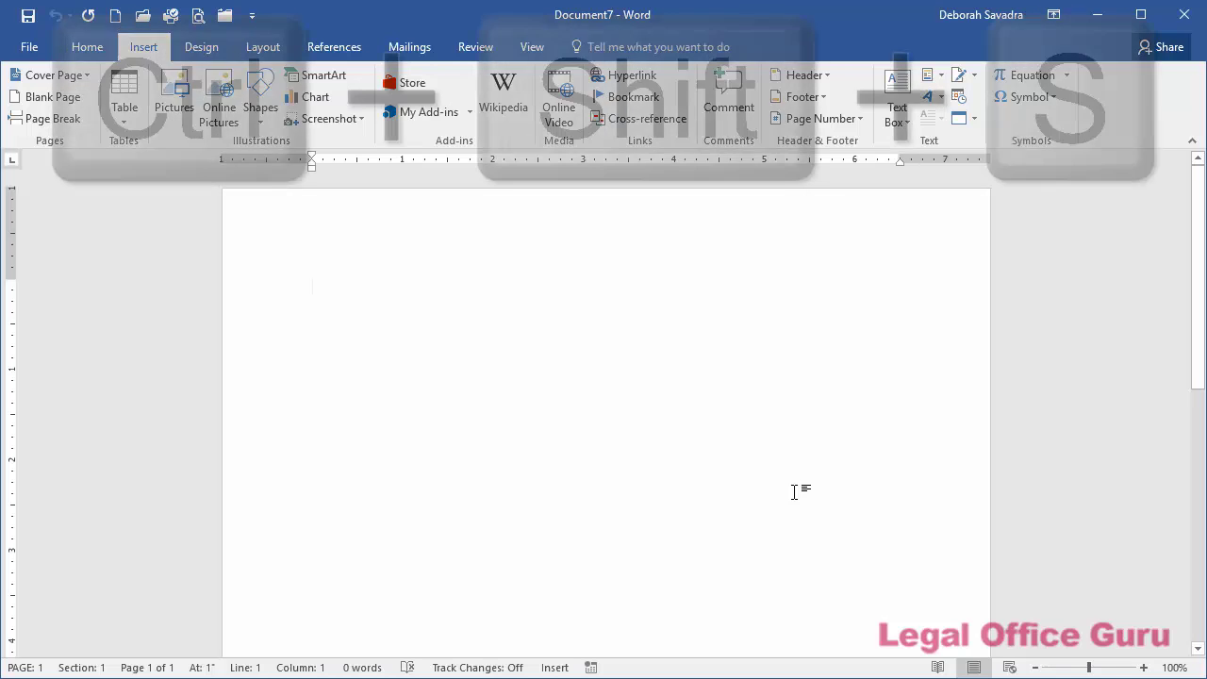